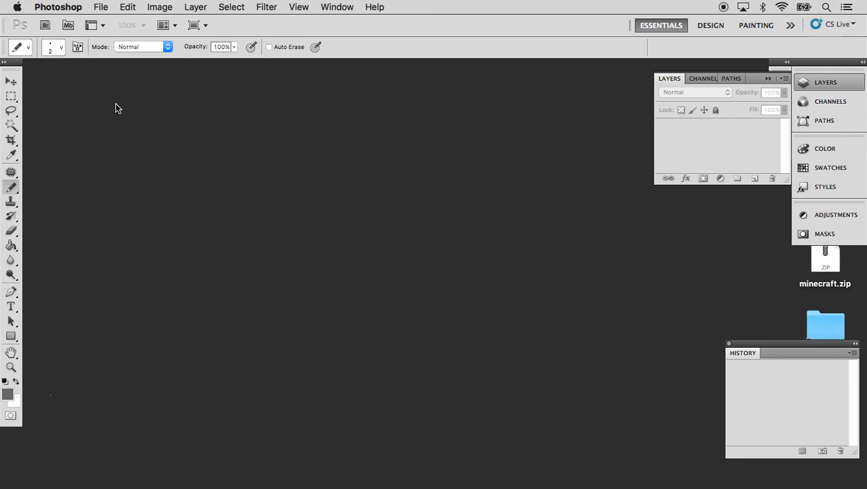
Step: Create a new 960 by 320 pixel document with a transparent background and move its window clear of the toolbars
{"action": "left_click", "coordinate": [102, 8]}
{"action": "left_click", "coordinate": [108, 23]}
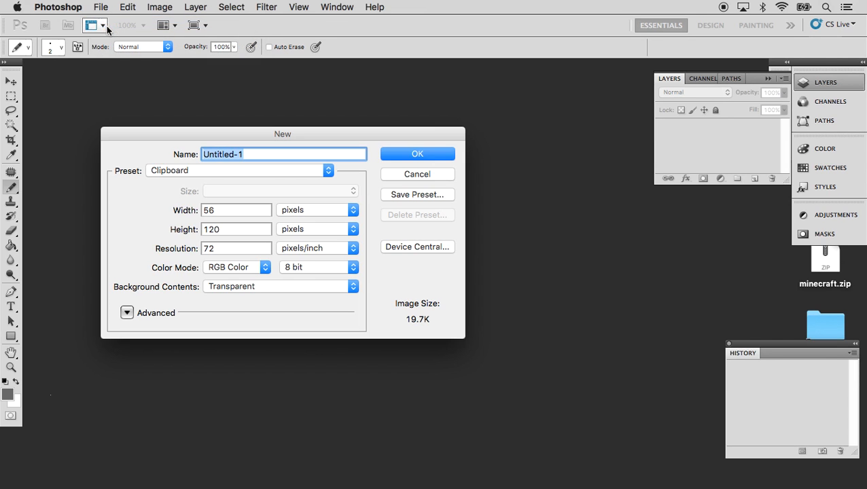
{"action": "left_click_drag", "start_coordinate": [223, 210], "coordinate": [180, 212]}
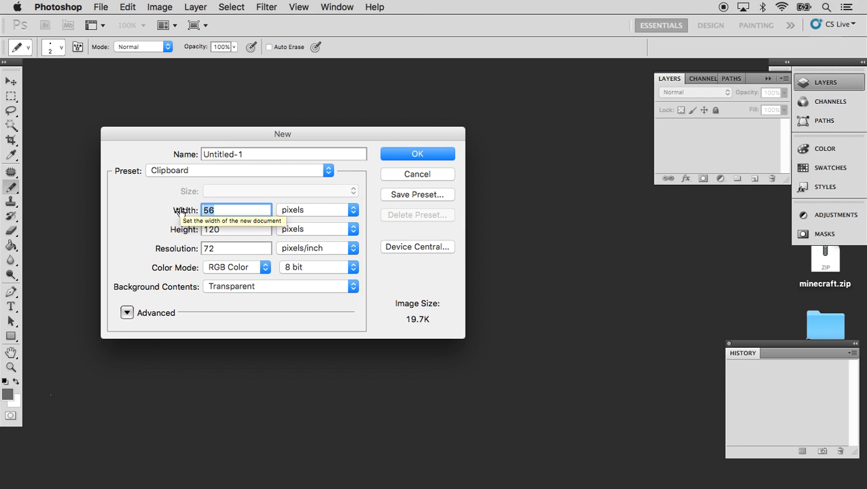
{"action": "type", "text": "960"}
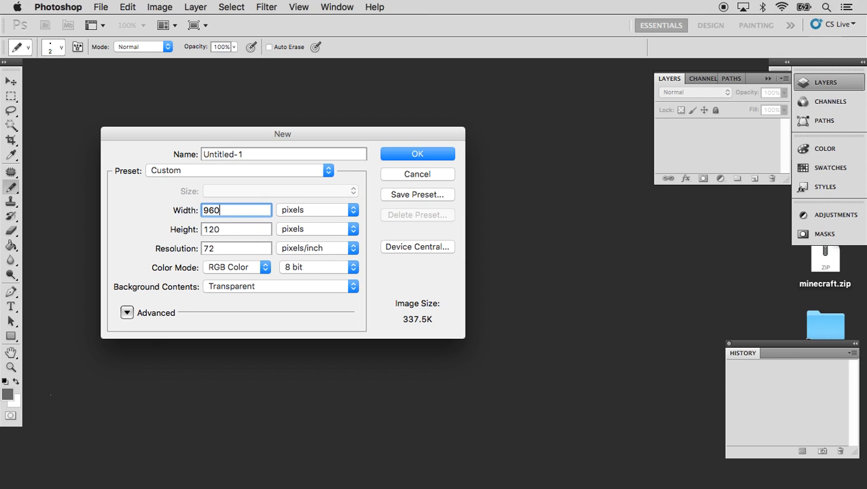
{"action": "key", "text": "Tab"}
{"action": "type", "text": "320"}
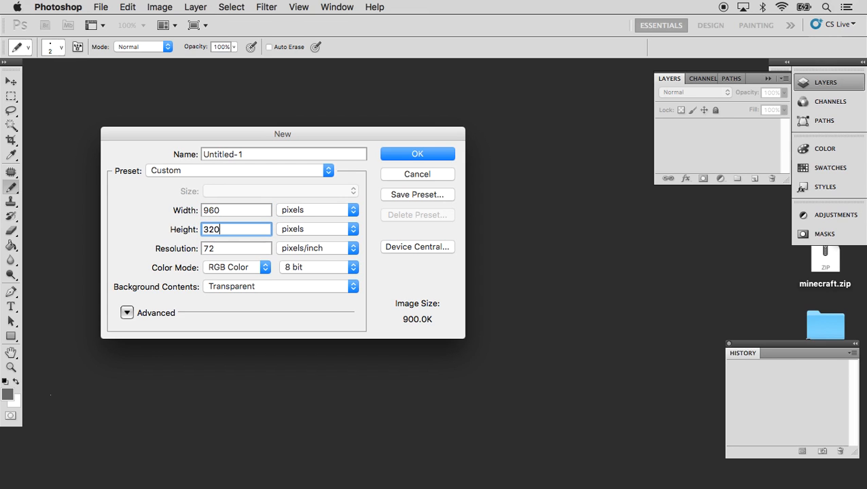
{"action": "left_click", "coordinate": [422, 155]}
{"action": "left_click_drag", "start_coordinate": [318, 68], "coordinate": [337, 89]}
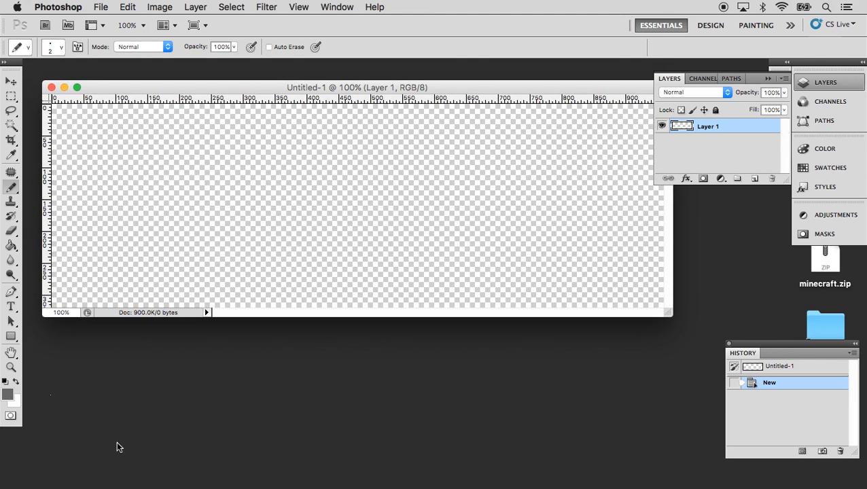
Step: Set the foreground colour to light grey b9b9b9 and fill the whole of Layer 1 with it
{"action": "left_click", "coordinate": [8, 394]}
{"action": "left_click_drag", "start_coordinate": [61, 139], "coordinate": [45, 138]}
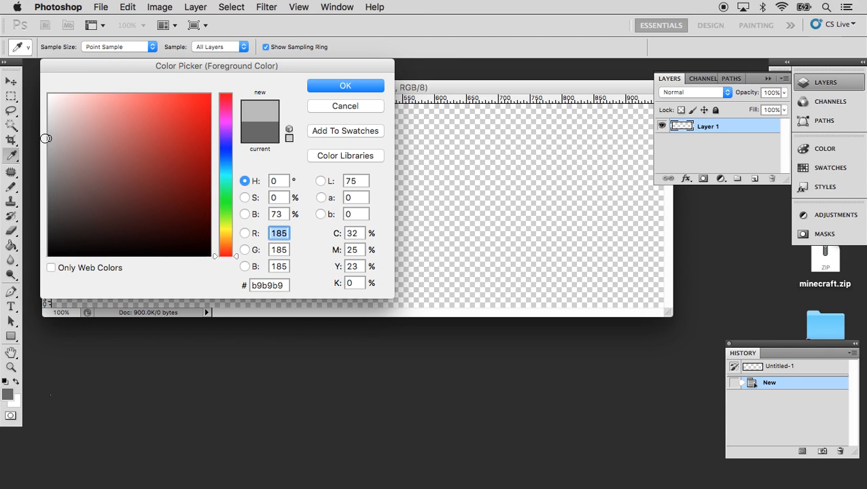
{"action": "left_click", "coordinate": [329, 88]}
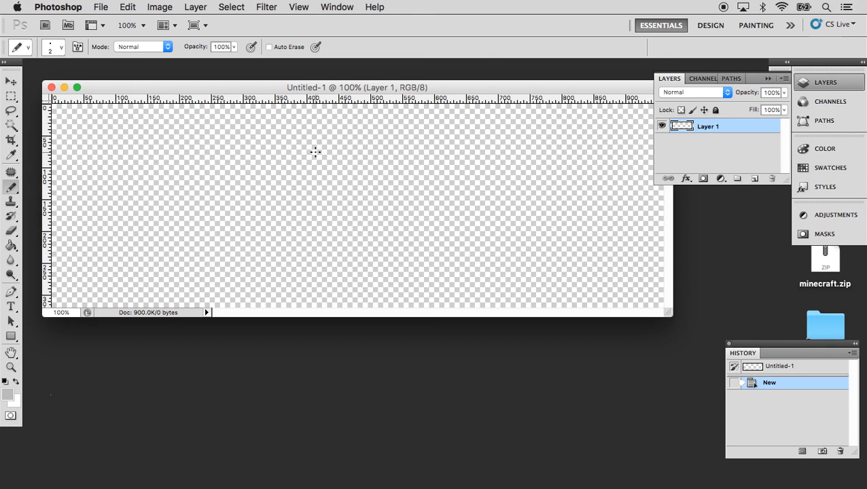
{"action": "key", "text": "g"}
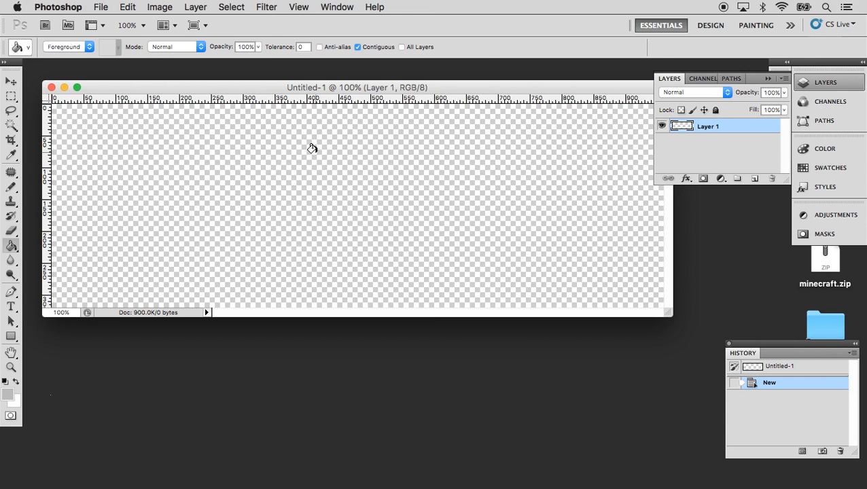
{"action": "left_click", "coordinate": [285, 176]}
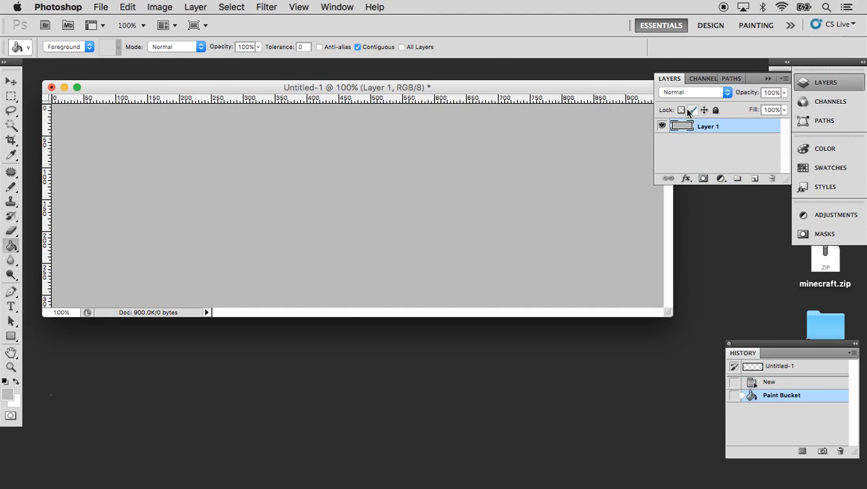
Step: Add a new layer and place three horizontal guides at about 80, 120 and 170 pixels from the canvas top
{"action": "left_click", "coordinate": [755, 178]}
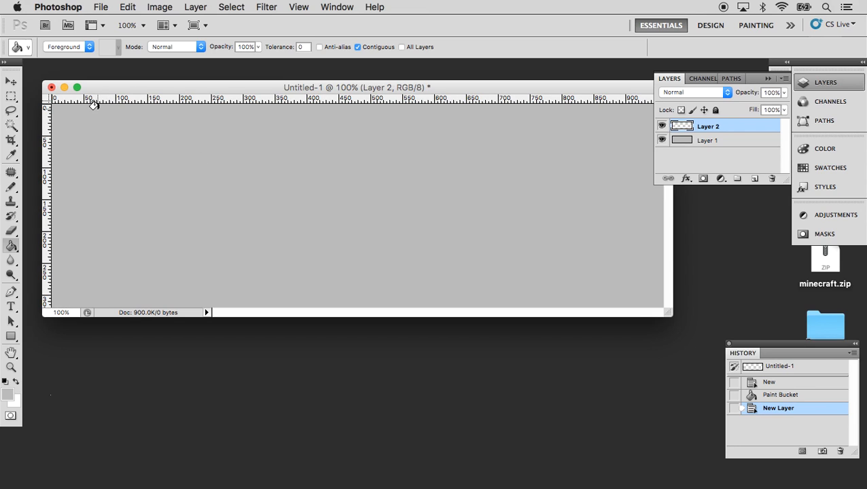
{"action": "left_click_drag", "start_coordinate": [97, 101], "coordinate": [104, 156]}
{"action": "left_click_drag", "start_coordinate": [111, 102], "coordinate": [119, 182]}
{"action": "left_click_drag", "start_coordinate": [112, 103], "coordinate": [122, 214]}
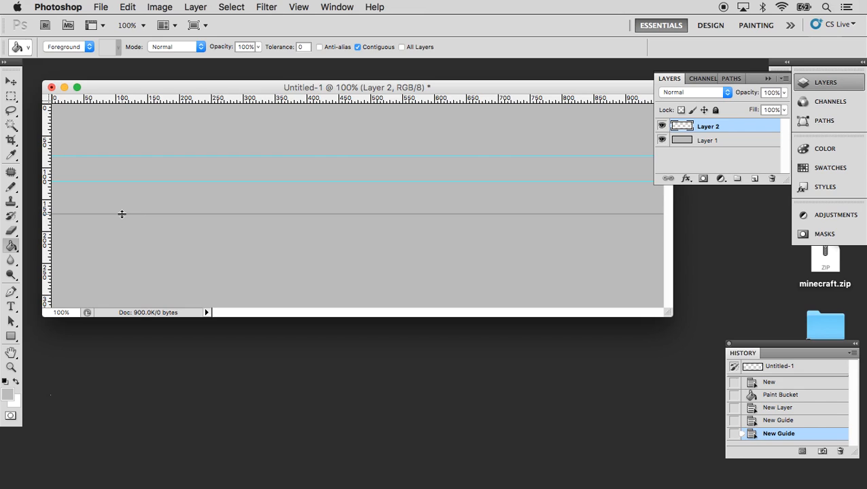
{"action": "left_click_drag", "start_coordinate": [121, 214], "coordinate": [122, 215]}
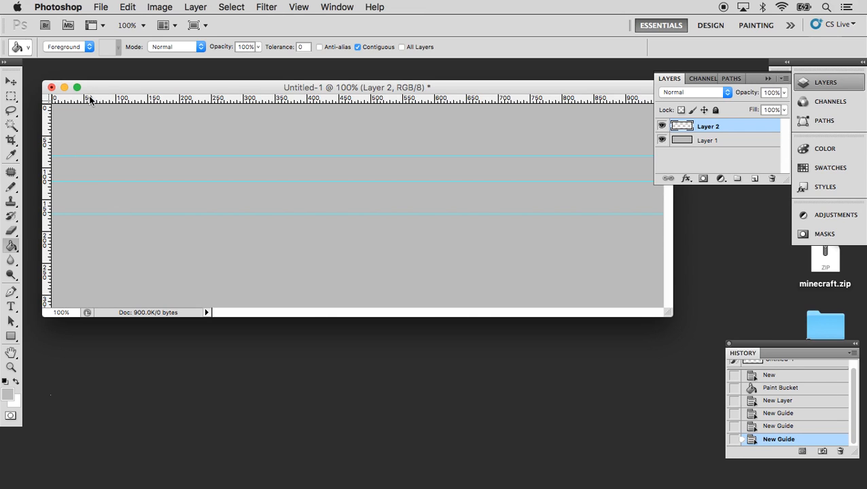
Step: With foreground grey a3a1a1, pencil a ridge of overlapping low hills along the upper guide, spanning the full canvas width in full-screen view
{"action": "left_click", "coordinate": [9, 395]}
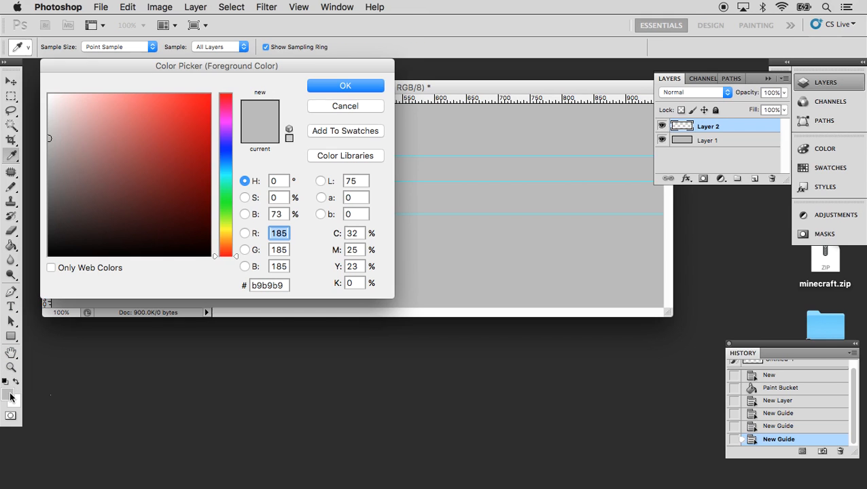
{"action": "left_click_drag", "start_coordinate": [50, 145], "coordinate": [49, 152]}
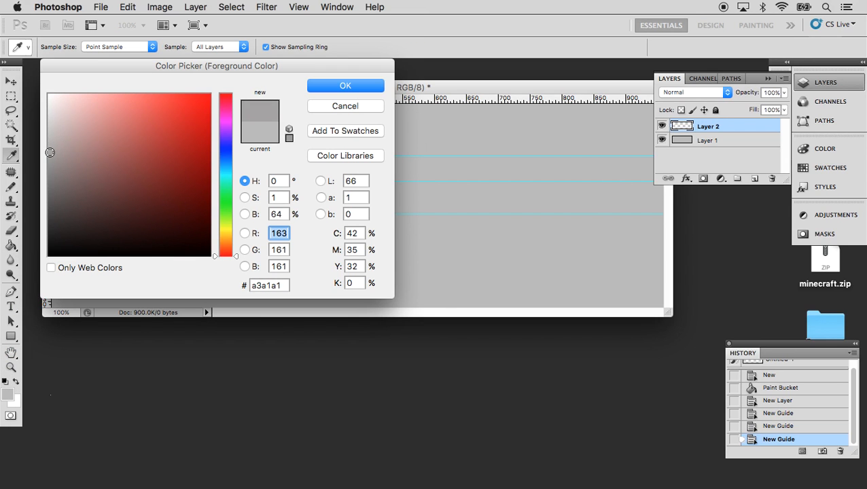
{"action": "left_click", "coordinate": [325, 91]}
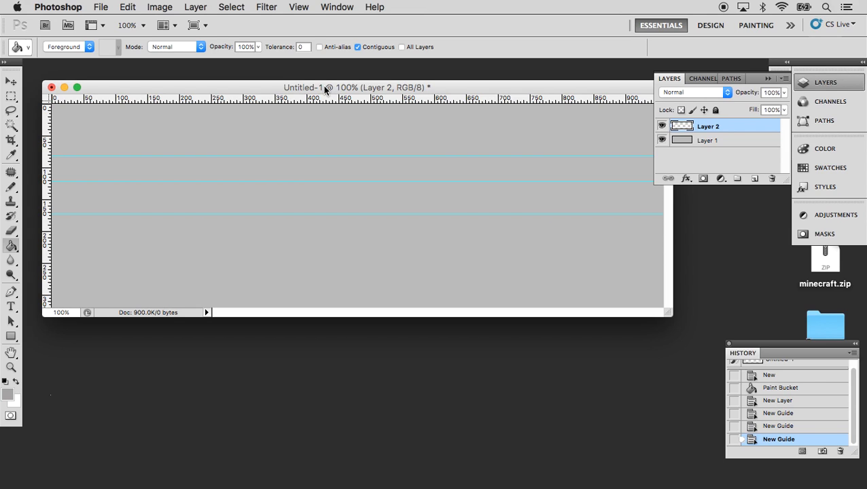
{"action": "key", "text": "f"}
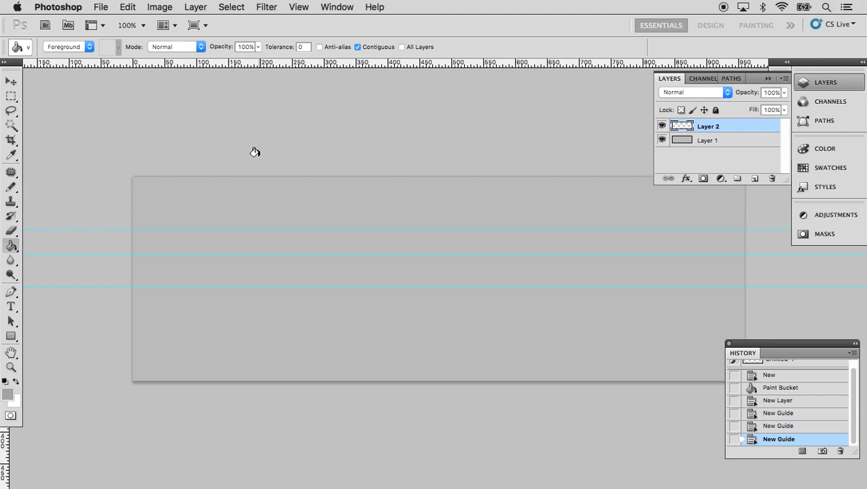
{"action": "left_click", "coordinate": [10, 189]}
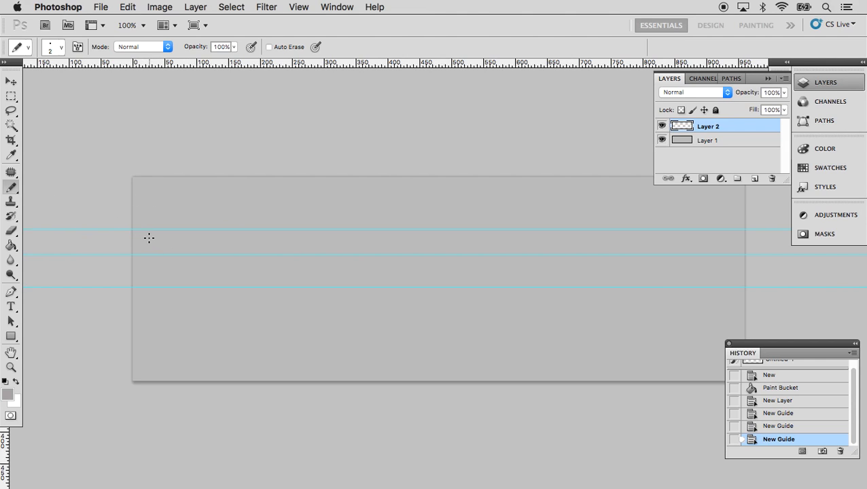
{"action": "mouse_move", "coordinate": [128, 228]}
{"action": "left_mouse_down"}
{"action": "mouse_move", "coordinate": [129, 230]}
{"action": "mouse_move", "coordinate": [164, 216]}
{"action": "mouse_move", "coordinate": [214, 232]}
{"action": "mouse_move", "coordinate": [214, 218]}
{"action": "mouse_move", "coordinate": [264, 231]}
{"action": "mouse_move", "coordinate": [258, 222]}
{"action": "mouse_move", "coordinate": [306, 224]}
{"action": "mouse_move", "coordinate": [336, 236]}
{"action": "left_mouse_up"}
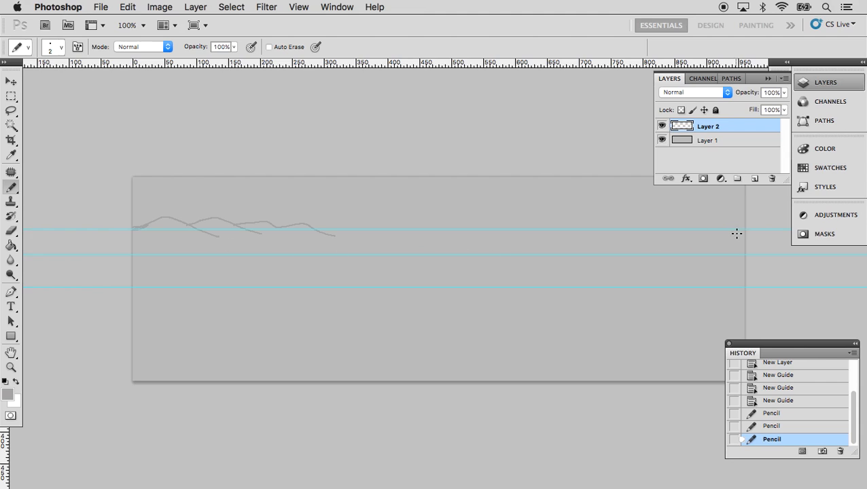
{"action": "mouse_move", "coordinate": [748, 230]}
{"action": "left_mouse_down"}
{"action": "mouse_move", "coordinate": [727, 219]}
{"action": "mouse_move", "coordinate": [687, 233]}
{"action": "mouse_move", "coordinate": [675, 222]}
{"action": "mouse_move", "coordinate": [629, 235]}
{"action": "mouse_move", "coordinate": [619, 224]}
{"action": "mouse_move", "coordinate": [577, 221]}
{"action": "mouse_move", "coordinate": [542, 242]}
{"action": "mouse_move", "coordinate": [552, 219]}
{"action": "mouse_move", "coordinate": [533, 212]}
{"action": "mouse_move", "coordinate": [471, 236]}
{"action": "mouse_move", "coordinate": [484, 223]}
{"action": "mouse_move", "coordinate": [405, 239]}
{"action": "left_mouse_up"}
{"action": "mouse_move", "coordinate": [310, 231]}
{"action": "left_mouse_down"}
{"action": "mouse_move", "coordinate": [335, 217]}
{"action": "mouse_move", "coordinate": [389, 232]}
{"action": "mouse_move", "coordinate": [364, 230]}
{"action": "mouse_move", "coordinate": [398, 220]}
{"action": "mouse_move", "coordinate": [454, 241]}
{"action": "left_mouse_up"}
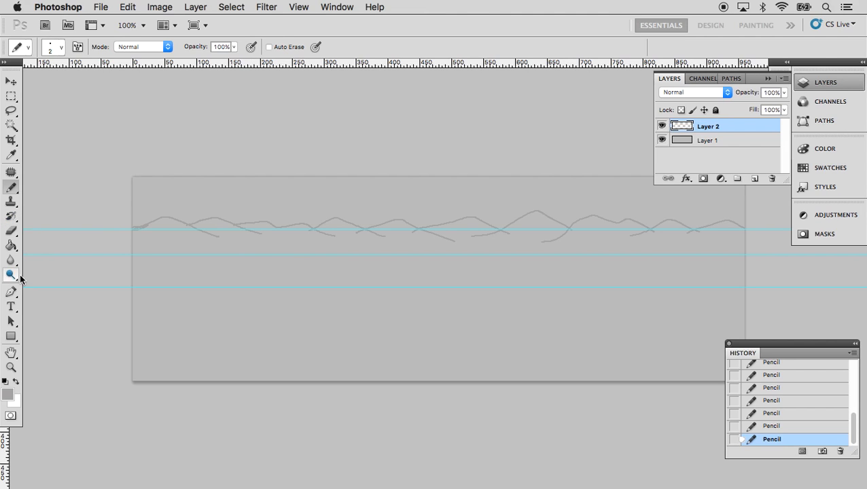
Step: Fill the area below the ridge line with the foreground grey and pencil over the unfilled specks at the canvas's left edge
{"action": "left_click", "coordinate": [11, 245]}
{"action": "left_click", "coordinate": [154, 245]}
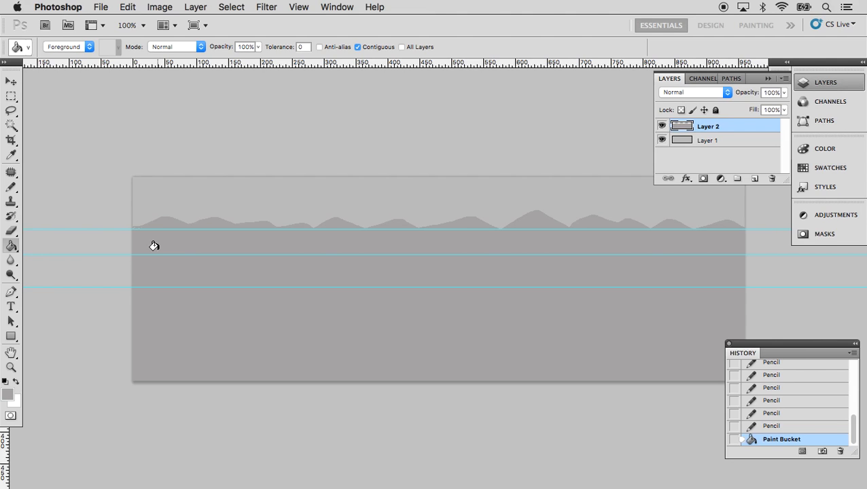
{"action": "key", "text": "b"}
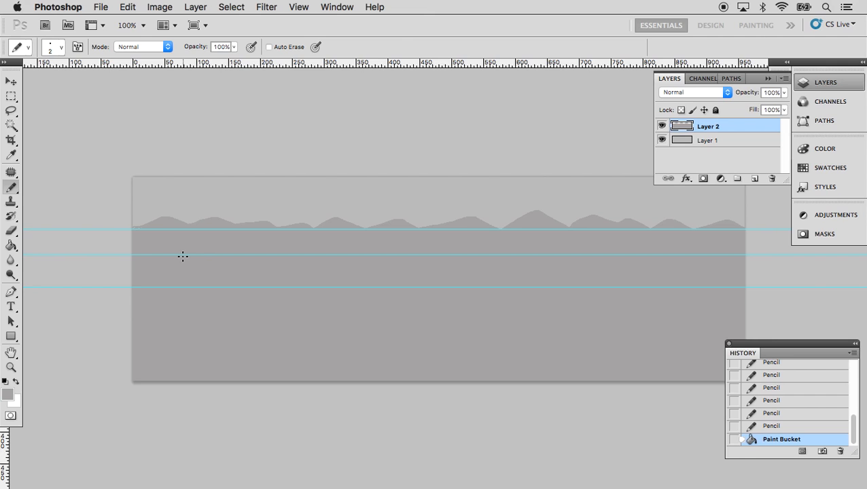
{"action": "scroll", "coordinate": [182, 256], "scroll_direction": "up", "scroll_amount": 5}
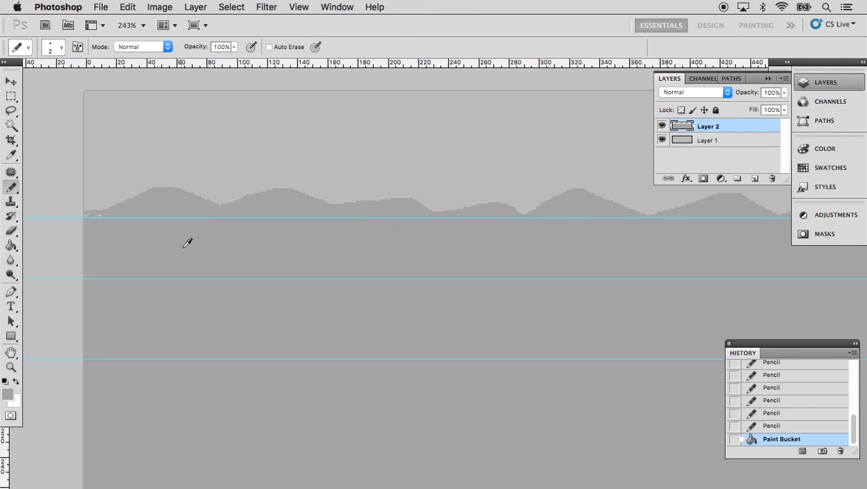
{"action": "scroll", "coordinate": [187, 244], "scroll_direction": "up", "scroll_amount": 2}
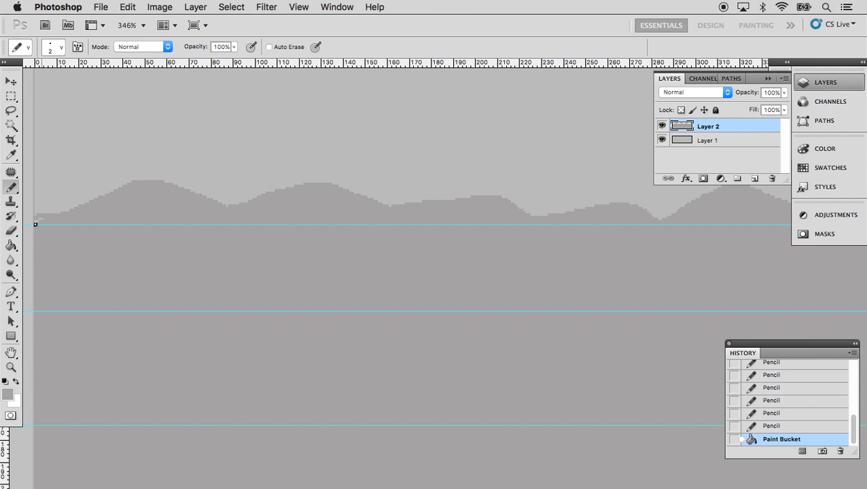
{"action": "left_click_drag", "start_coordinate": [40, 217], "coordinate": [48, 217]}
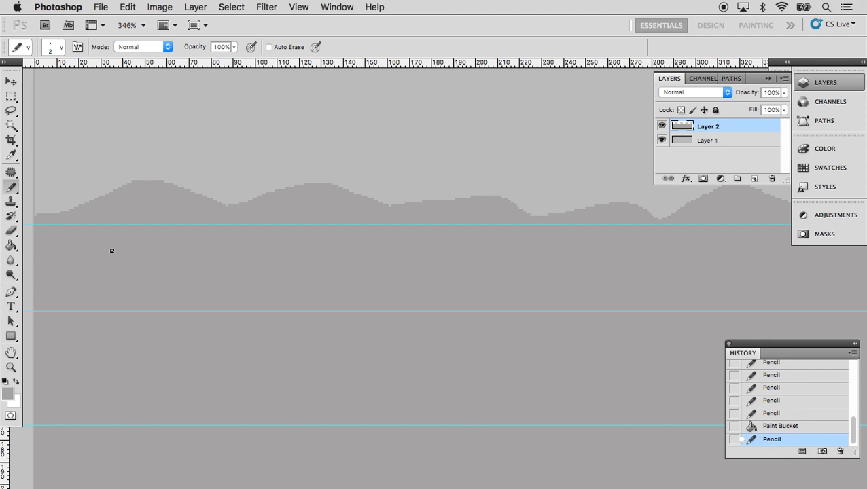
Step: Add another layer above the distant ridge and set the foreground colour to the darker grey 919191
{"action": "left_click", "coordinate": [755, 180]}
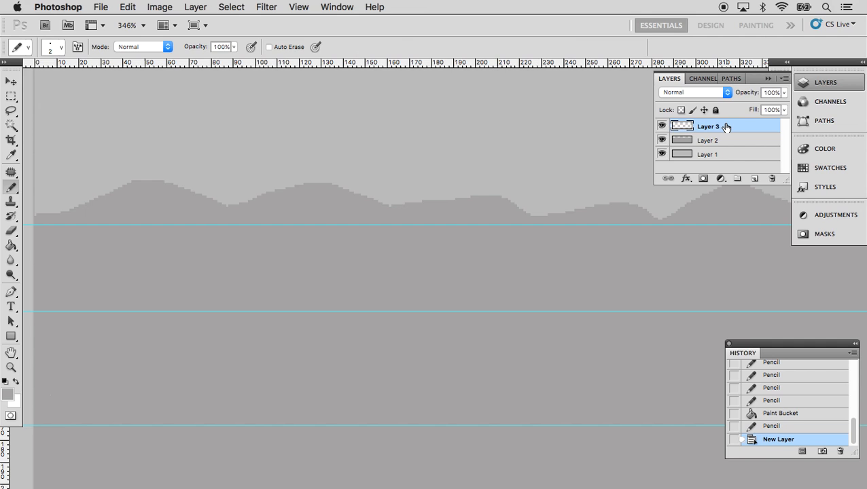
{"action": "key", "text": "super+0"}
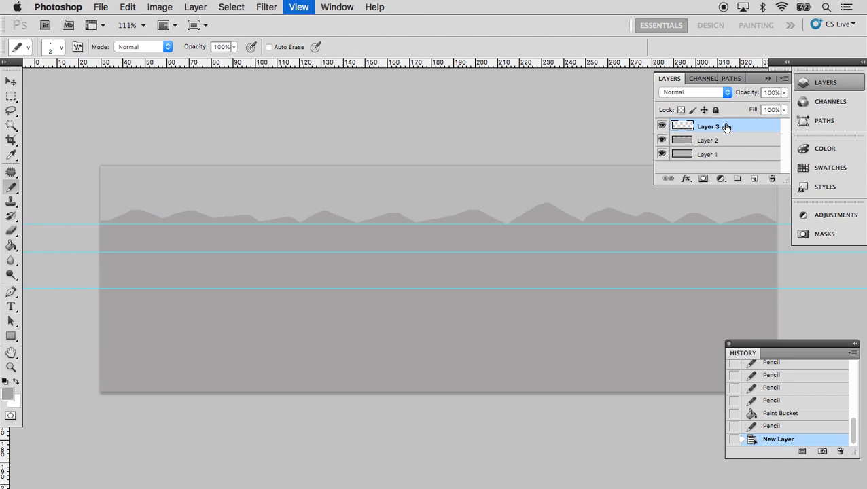
{"action": "left_click", "coordinate": [7, 394]}
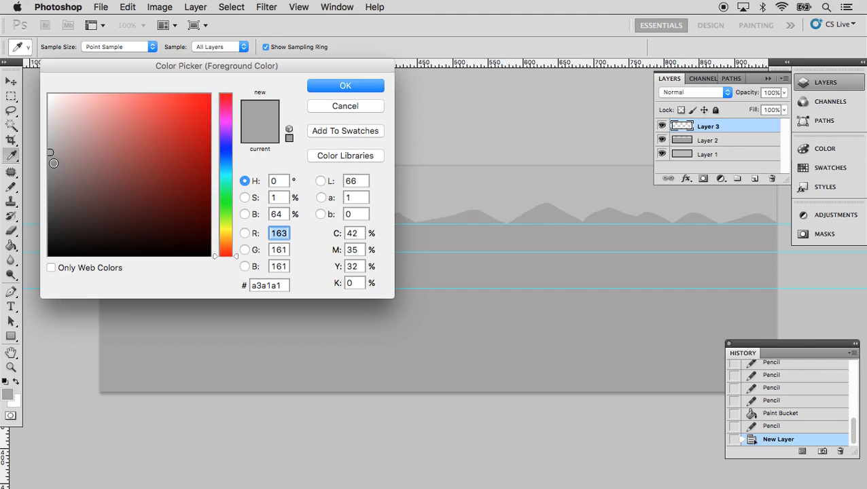
{"action": "left_click_drag", "start_coordinate": [49, 157], "coordinate": [40, 163]}
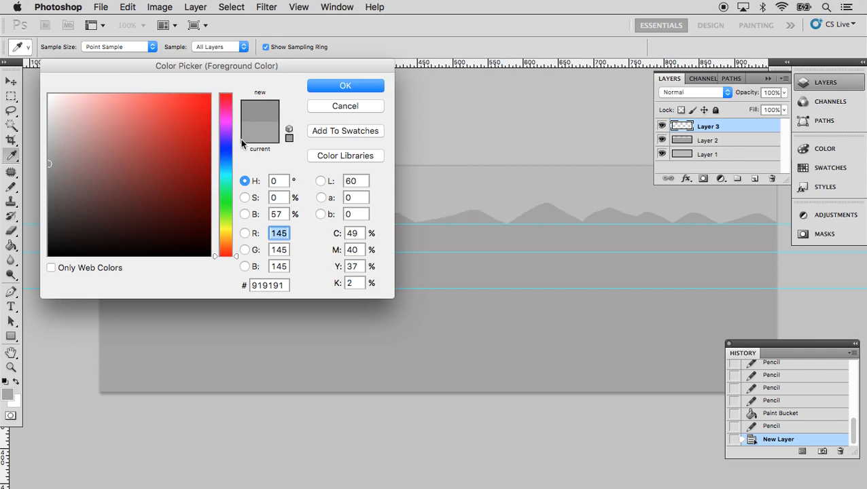
{"action": "left_click", "coordinate": [325, 85]}
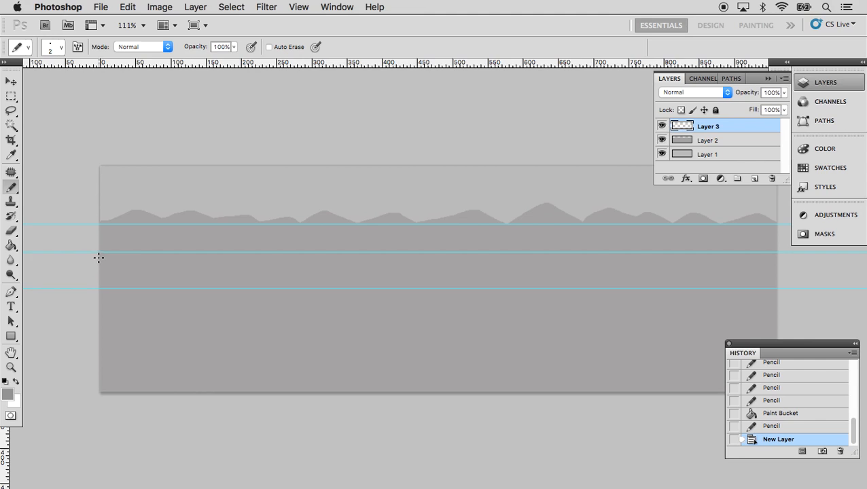
Step: Pencil larger overlapping hills that meet both canvas edges at the middle guide, and fill the area below them with the foreground grey
{"action": "mouse_move", "coordinate": [91, 254]}
{"action": "left_mouse_down"}
{"action": "mouse_move", "coordinate": [144, 238]}
{"action": "mouse_move", "coordinate": [269, 290]}
{"action": "left_mouse_up"}
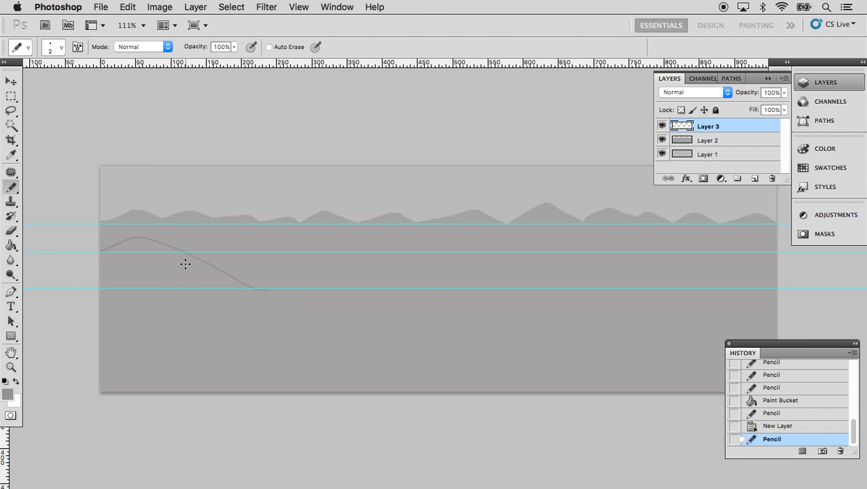
{"action": "mouse_move", "coordinate": [182, 268]}
{"action": "left_mouse_down"}
{"action": "mouse_move", "coordinate": [248, 244]}
{"action": "mouse_move", "coordinate": [448, 310]}
{"action": "left_mouse_up"}
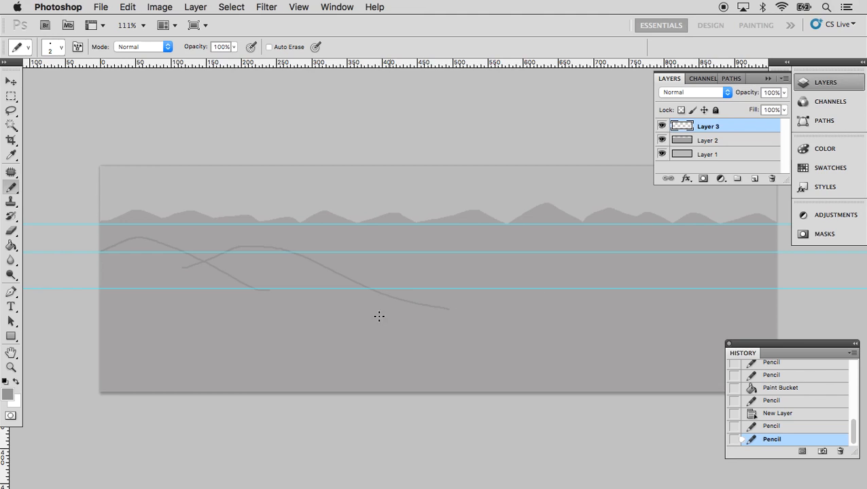
{"action": "mouse_move", "coordinate": [391, 304]}
{"action": "left_mouse_down"}
{"action": "mouse_move", "coordinate": [427, 299]}
{"action": "mouse_move", "coordinate": [542, 248]}
{"action": "mouse_move", "coordinate": [670, 305]}
{"action": "left_mouse_up"}
{"action": "left_click_drag", "start_coordinate": [577, 276], "coordinate": [751, 272]}
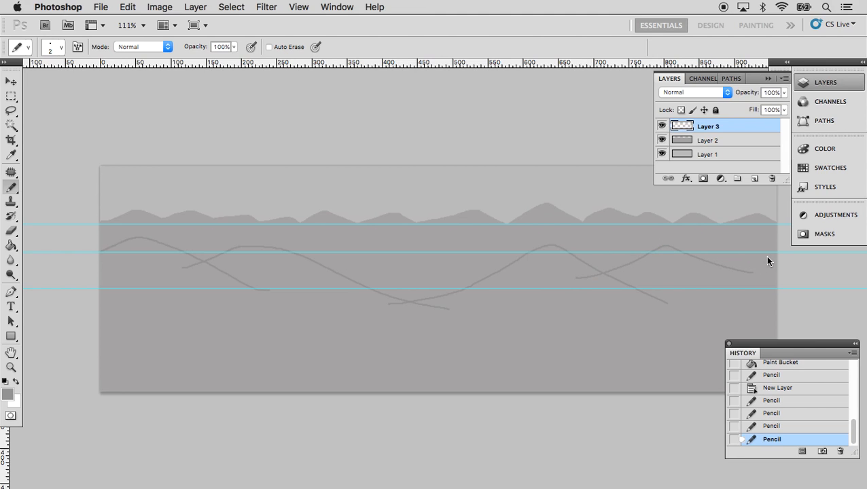
{"action": "mouse_move", "coordinate": [772, 251]}
{"action": "left_mouse_down"}
{"action": "mouse_move", "coordinate": [698, 240]}
{"action": "mouse_move", "coordinate": [616, 284]}
{"action": "left_mouse_up"}
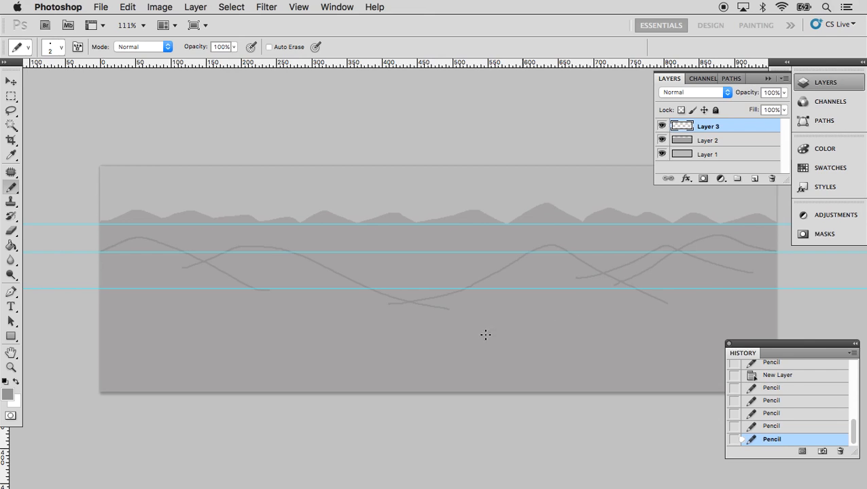
{"action": "key", "text": "g"}
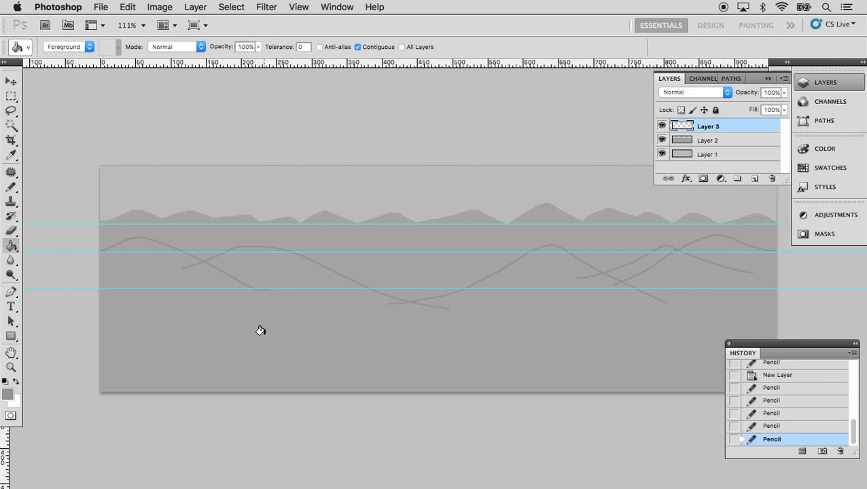
{"action": "left_click", "coordinate": [250, 341]}
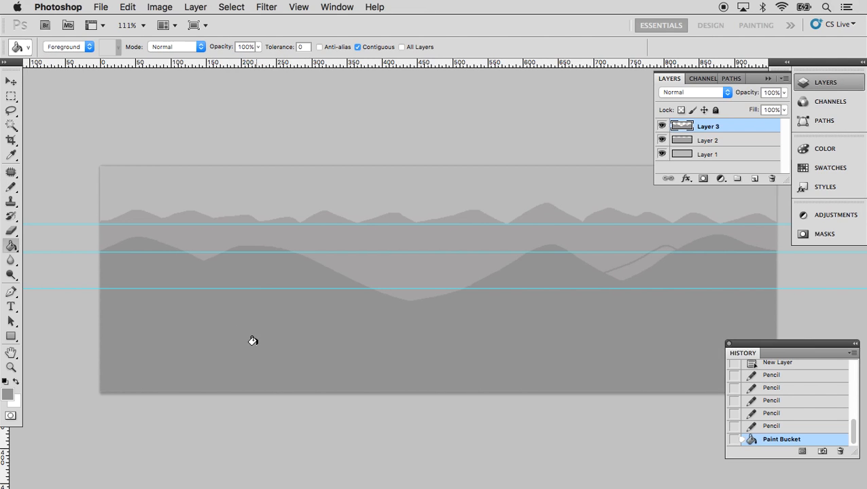
Step: Fill the leftover gap in the right-hand valley of the middle hills with the foreground grey
{"action": "left_click", "coordinate": [624, 271]}
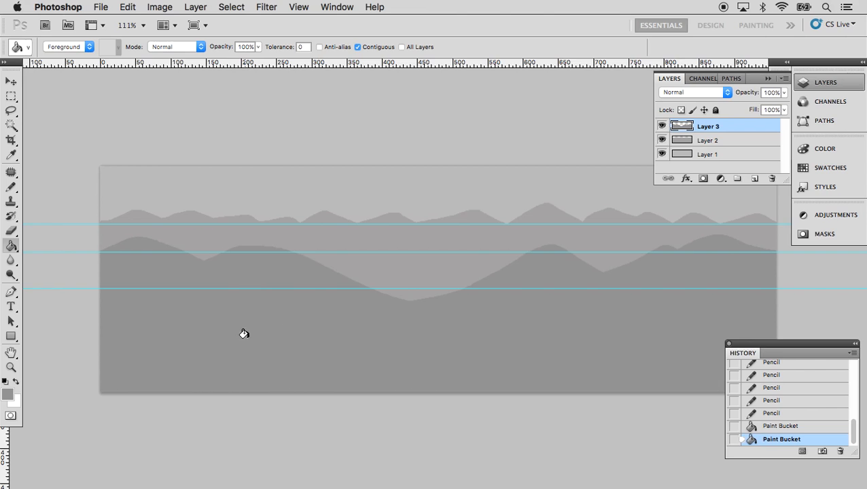
Step: Add another layer above the middle hills, set the foreground colour to the darker grey 6b6a6a and switch to the Pencil tool
{"action": "left_click", "coordinate": [754, 178]}
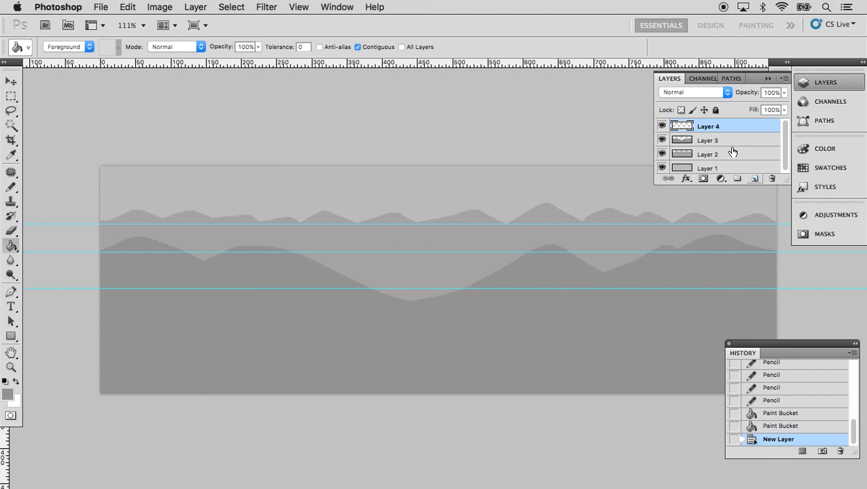
{"action": "left_click", "coordinate": [8, 394]}
{"action": "left_click", "coordinate": [50, 188]}
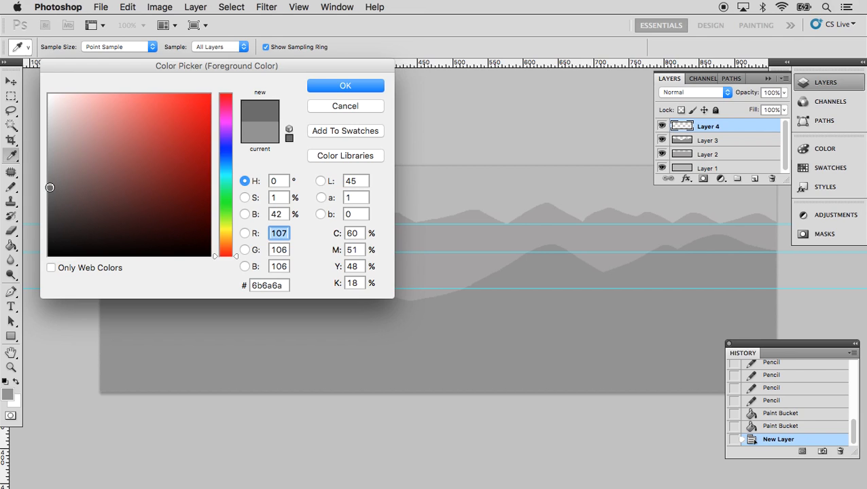
{"action": "left_click", "coordinate": [323, 86]}
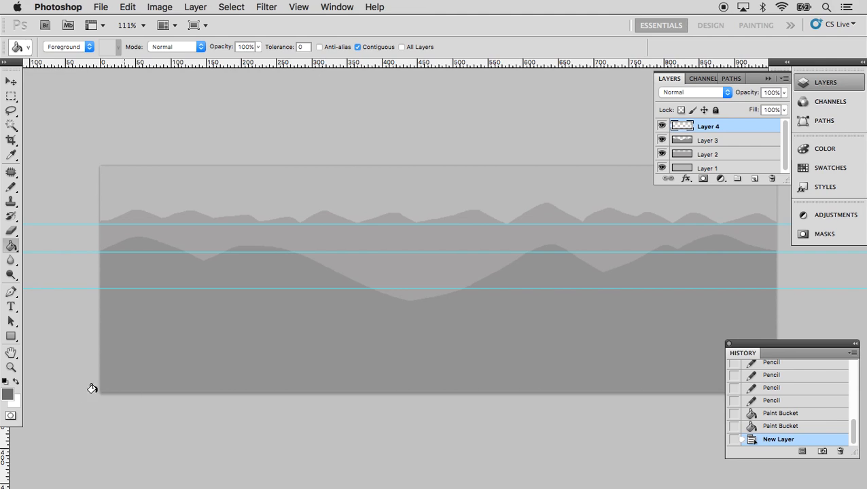
{"action": "key", "text": "b"}
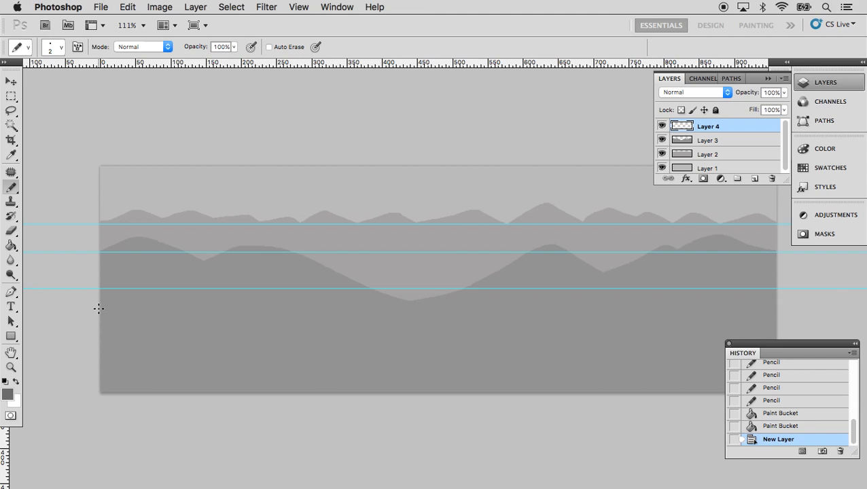
{"action": "mouse_move", "coordinate": [103, 304]}
{"action": "left_mouse_down"}
{"action": "mouse_move", "coordinate": [110, 290]}
{"action": "mouse_move", "coordinate": [98, 303]}
{"action": "mouse_move", "coordinate": [108, 306]}
{"action": "left_mouse_up"}
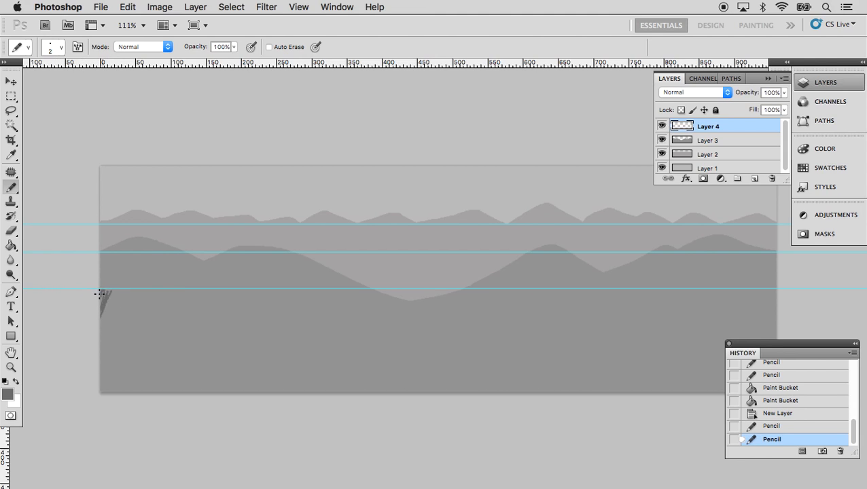
{"action": "key", "text": "super+alt+z"}
{"action": "key", "text": "super+alt+z"}
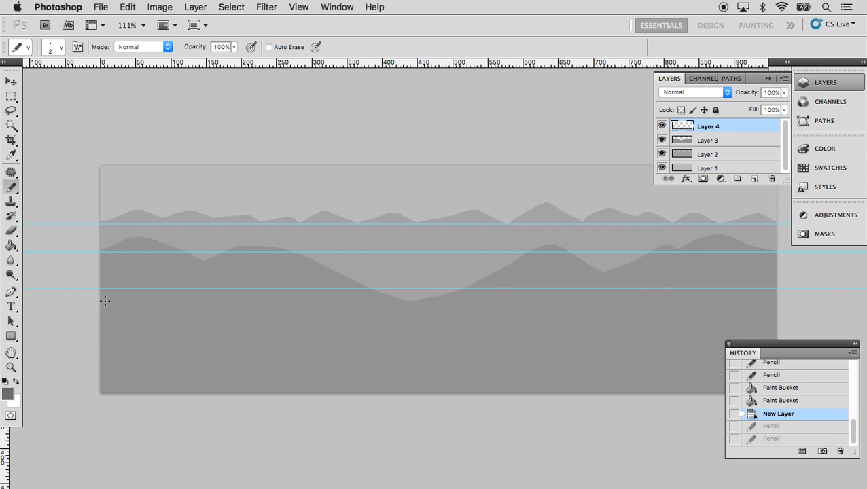
Step: Pencil a jagged zigzag treeline with a few dips along the lower guide across the full canvas width, and fill the area below it
{"action": "mouse_move", "coordinate": [103, 300]}
{"action": "left_mouse_down"}
{"action": "mouse_move", "coordinate": [121, 284]}
{"action": "mouse_move", "coordinate": [123, 307]}
{"action": "mouse_move", "coordinate": [127, 291]}
{"action": "mouse_move", "coordinate": [131, 304]}
{"action": "mouse_move", "coordinate": [149, 292]}
{"action": "mouse_move", "coordinate": [171, 325]}
{"action": "mouse_move", "coordinate": [178, 313]}
{"action": "mouse_move", "coordinate": [185, 331]}
{"action": "mouse_move", "coordinate": [193, 305]}
{"action": "mouse_move", "coordinate": [195, 335]}
{"action": "mouse_move", "coordinate": [193, 305]}
{"action": "mouse_move", "coordinate": [190, 318]}
{"action": "mouse_move", "coordinate": [196, 327]}
{"action": "mouse_move", "coordinate": [203, 314]}
{"action": "mouse_move", "coordinate": [205, 326]}
{"action": "mouse_move", "coordinate": [239, 284]}
{"action": "mouse_move", "coordinate": [262, 308]}
{"action": "mouse_move", "coordinate": [278, 294]}
{"action": "mouse_move", "coordinate": [296, 309]}
{"action": "mouse_move", "coordinate": [306, 294]}
{"action": "mouse_move", "coordinate": [310, 319]}
{"action": "mouse_move", "coordinate": [302, 305]}
{"action": "mouse_move", "coordinate": [310, 316]}
{"action": "mouse_move", "coordinate": [319, 293]}
{"action": "mouse_move", "coordinate": [314, 307]}
{"action": "mouse_move", "coordinate": [323, 297]}
{"action": "mouse_move", "coordinate": [353, 296]}
{"action": "mouse_move", "coordinate": [359, 310]}
{"action": "mouse_move", "coordinate": [369, 293]}
{"action": "mouse_move", "coordinate": [377, 304]}
{"action": "mouse_move", "coordinate": [383, 287]}
{"action": "mouse_move", "coordinate": [390, 307]}
{"action": "mouse_move", "coordinate": [401, 291]}
{"action": "mouse_move", "coordinate": [405, 310]}
{"action": "mouse_move", "coordinate": [421, 293]}
{"action": "mouse_move", "coordinate": [429, 311]}
{"action": "mouse_move", "coordinate": [438, 299]}
{"action": "mouse_move", "coordinate": [437, 310]}
{"action": "mouse_move", "coordinate": [506, 296]}
{"action": "mouse_move", "coordinate": [544, 317]}
{"action": "mouse_move", "coordinate": [588, 293]}
{"action": "mouse_move", "coordinate": [611, 314]}
{"action": "mouse_move", "coordinate": [659, 292]}
{"action": "mouse_move", "coordinate": [780, 307]}
{"action": "left_mouse_up"}
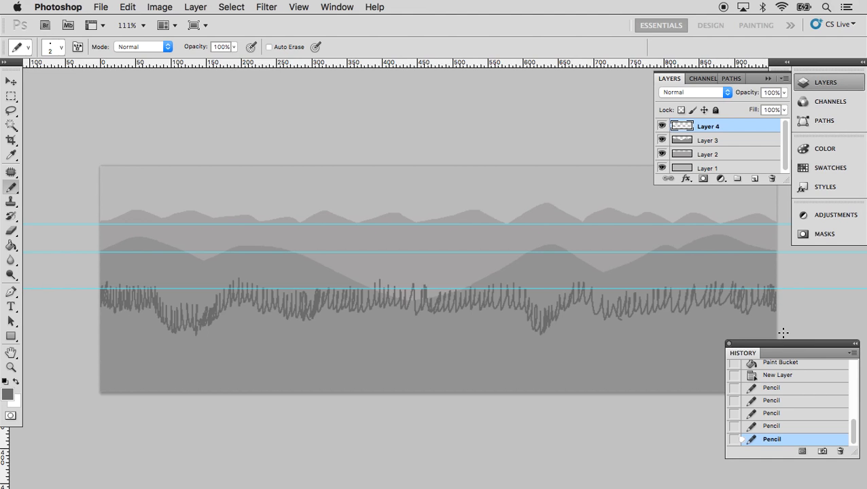
{"action": "key", "text": "g"}
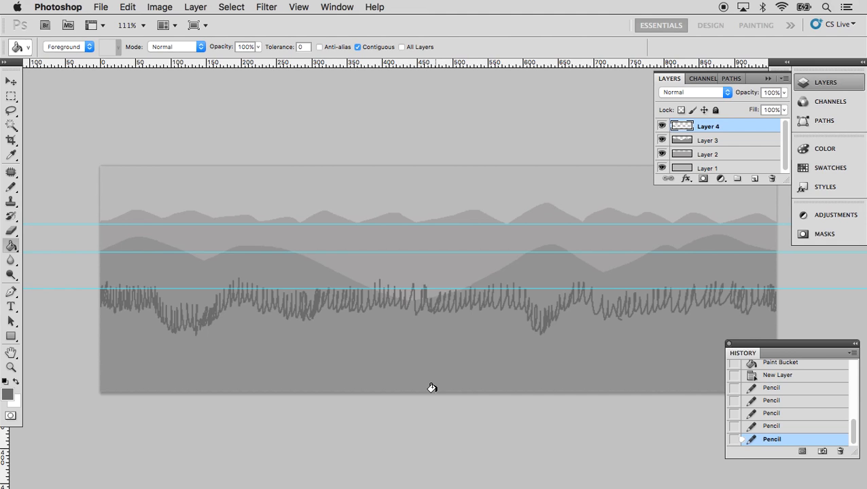
{"action": "left_click", "coordinate": [332, 330]}
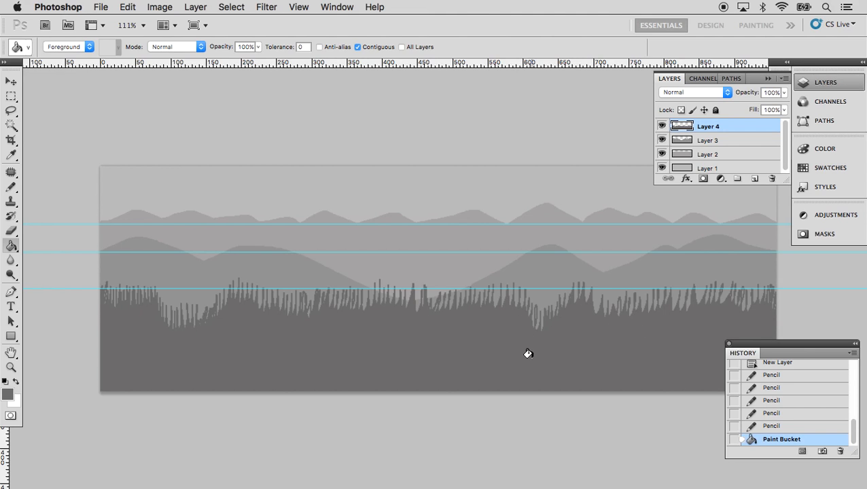
Step: Pencil over the unfilled specks at the base of the treeline's right-hand dip
{"action": "key", "text": "b"}
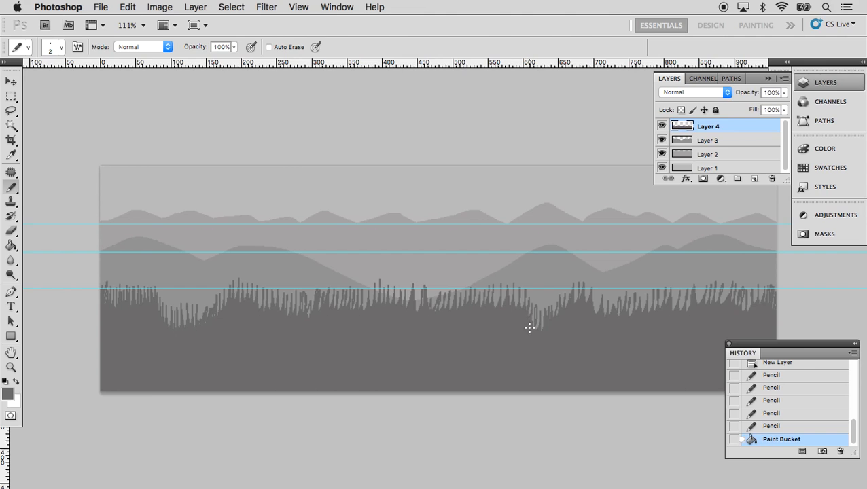
{"action": "mouse_move", "coordinate": [537, 316]}
{"action": "left_mouse_down"}
{"action": "mouse_move", "coordinate": [541, 329]}
{"action": "mouse_move", "coordinate": [528, 329]}
{"action": "left_mouse_up"}
{"action": "right_click", "coordinate": [548, 378]}
{"action": "left_click", "coordinate": [500, 339]}
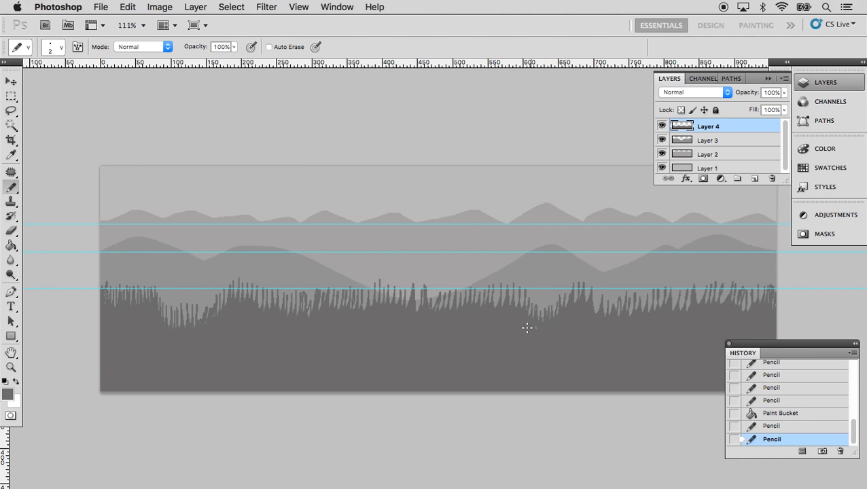
{"action": "left_click", "coordinate": [536, 329]}
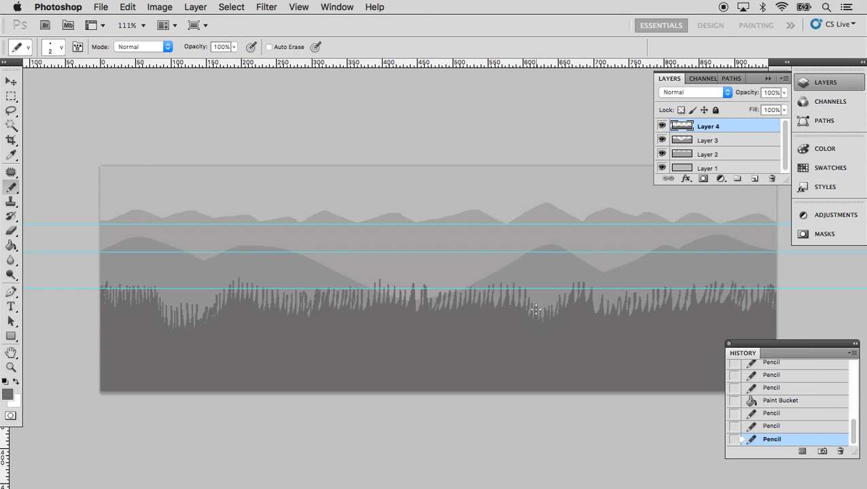
{"action": "left_click", "coordinate": [535, 310]}
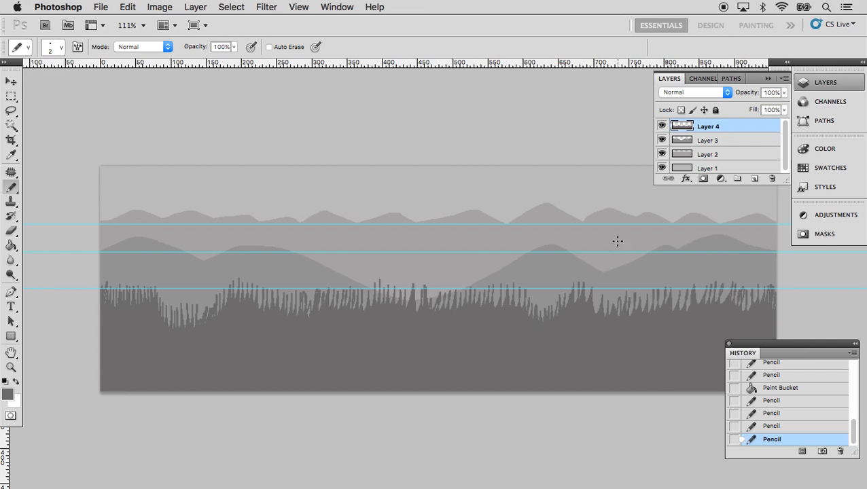
Step: Hide every layer except Layer 2 with the distant ridge
{"action": "left_click", "coordinate": [662, 127]}
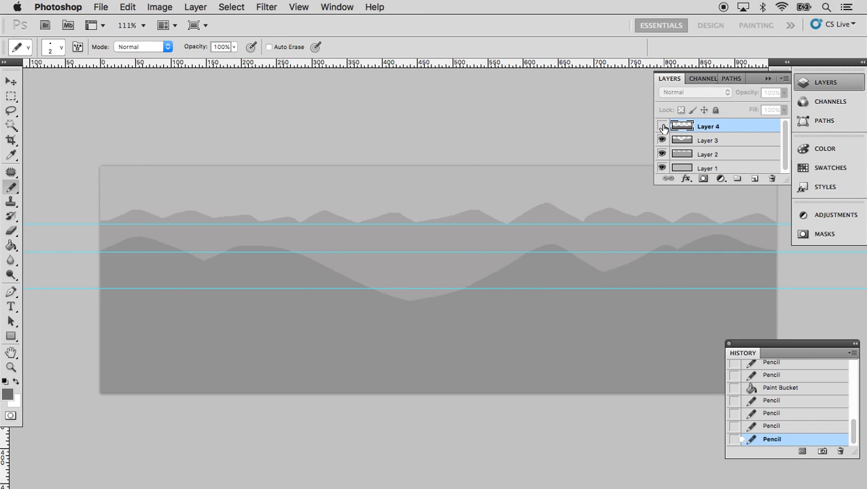
{"action": "left_click", "coordinate": [662, 140]}
{"action": "left_click", "coordinate": [662, 154]}
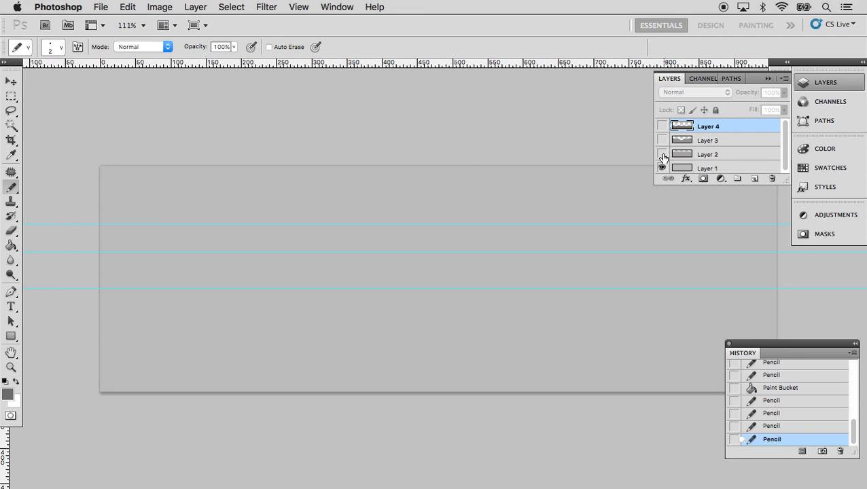
{"action": "left_click", "coordinate": [662, 167]}
{"action": "left_click", "coordinate": [662, 155]}
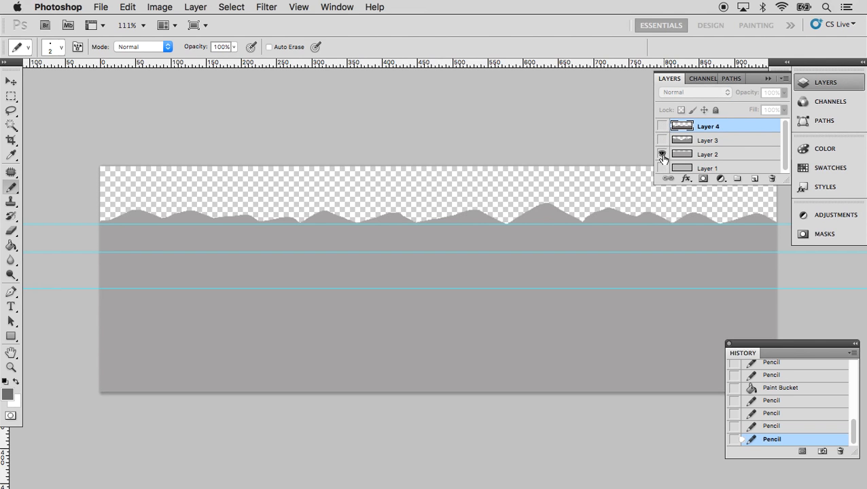
Step: Export the distant ridge for the web as a PNG-24 with transparency, named Mountains-1.png, in the Faded Mountains folder
{"action": "left_click", "coordinate": [100, 8]}
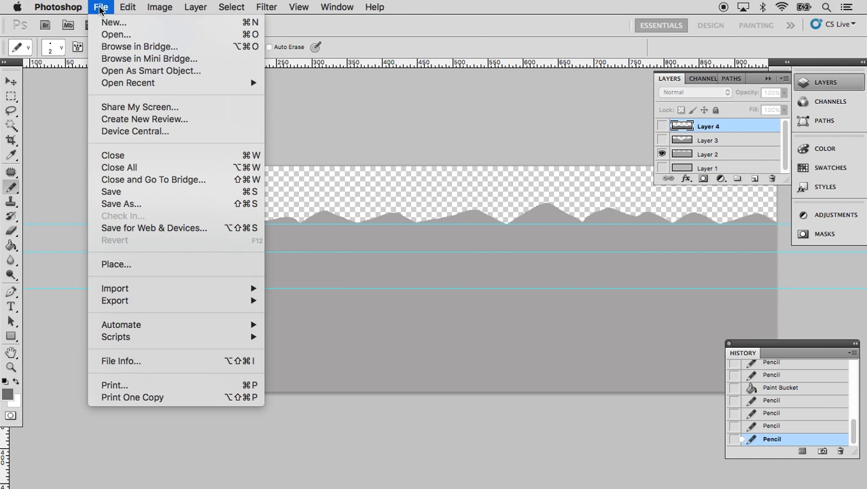
{"action": "left_click", "coordinate": [148, 229]}
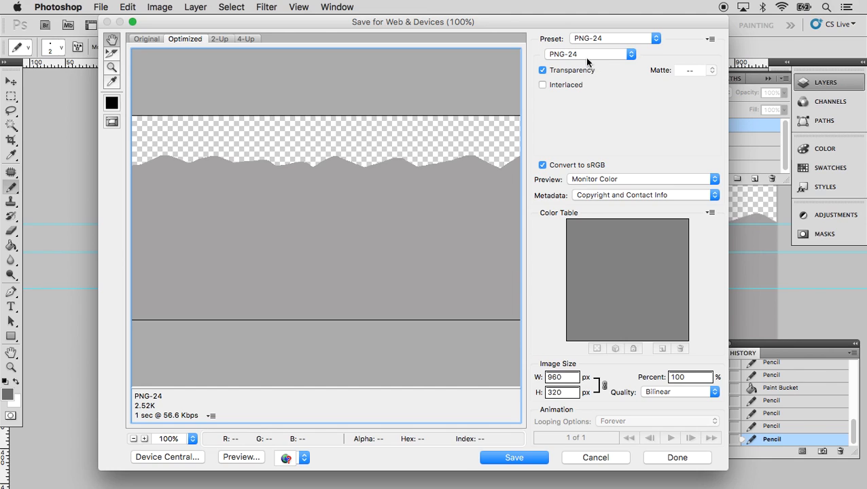
{"action": "left_click", "coordinate": [543, 71]}
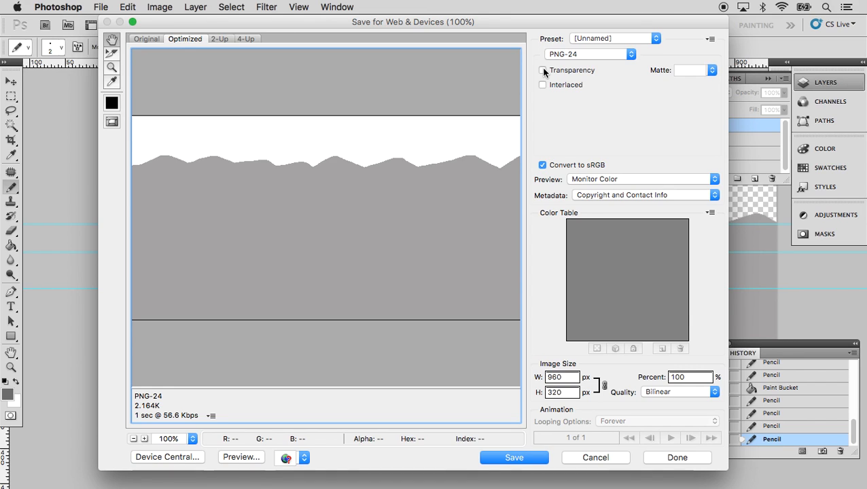
{"action": "left_click", "coordinate": [543, 71]}
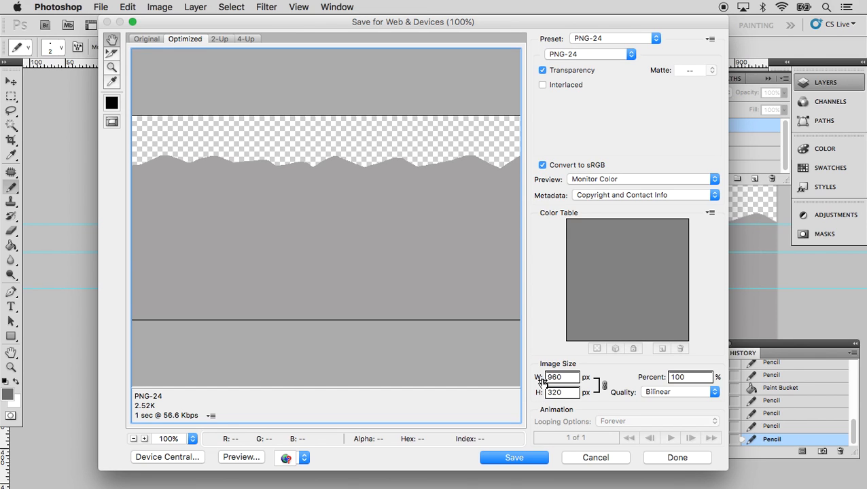
{"action": "left_click", "coordinate": [513, 459]}
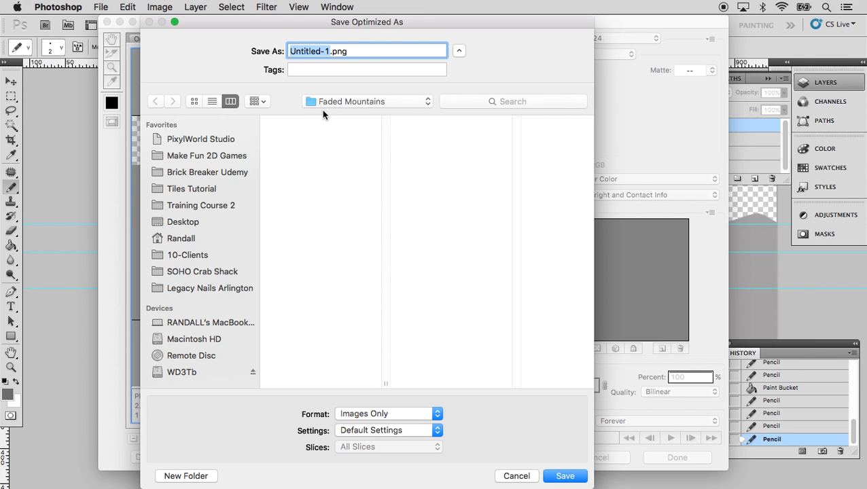
{"action": "type", "text": "Mountains"}
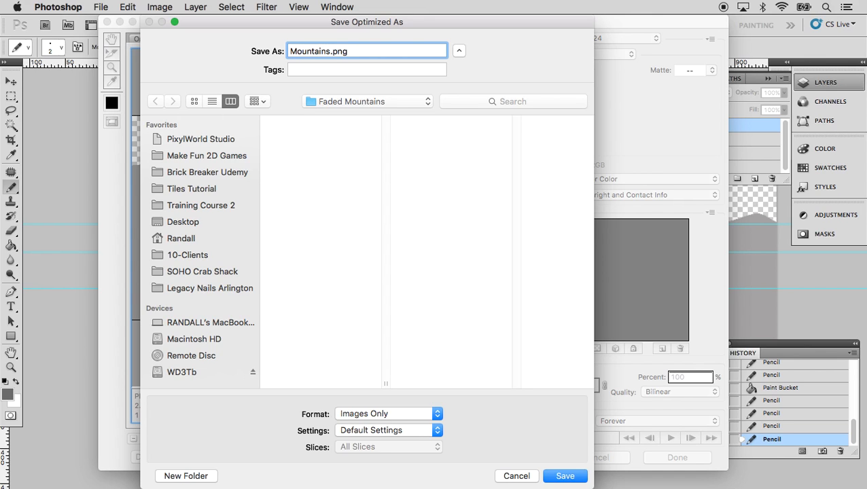
{"action": "type", "text": "-1"}
{"action": "left_click", "coordinate": [556, 478]}
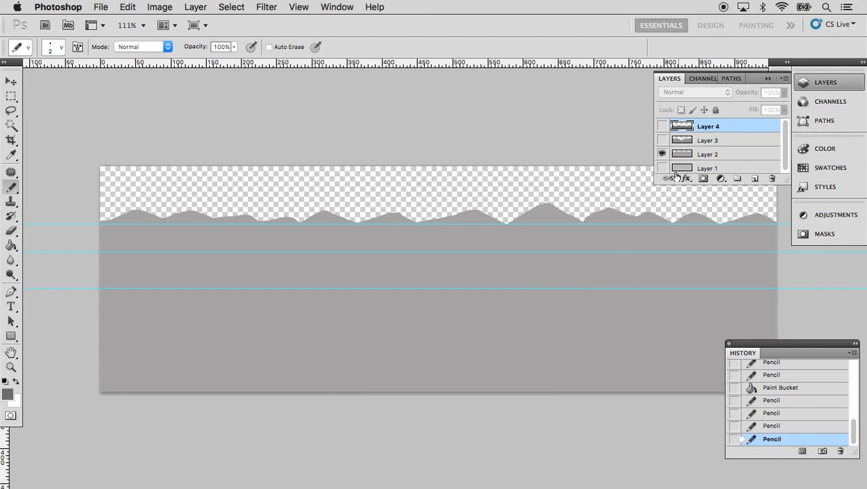
Step: Show only Layer 3 with the middle hills and export it for the web as a transparent PNG-24 named Mountains-2.png
{"action": "left_click", "coordinate": [661, 156]}
{"action": "left_click", "coordinate": [662, 140]}
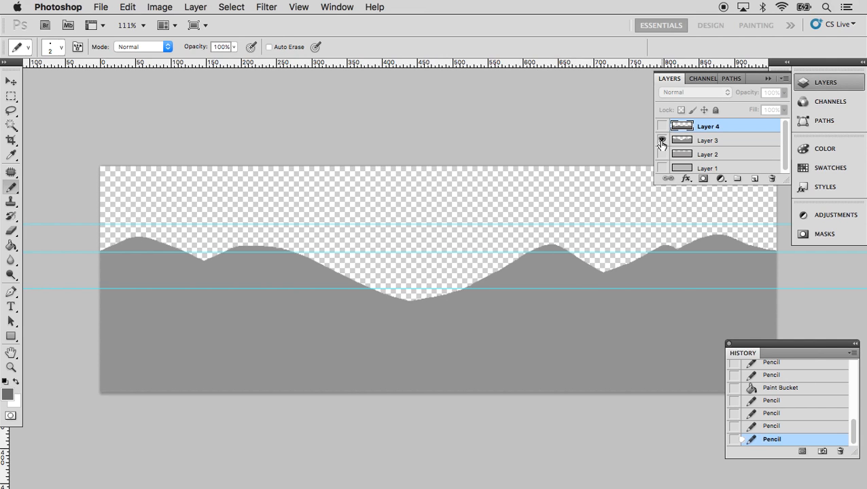
{"action": "key", "text": "super+alt+shift+s"}
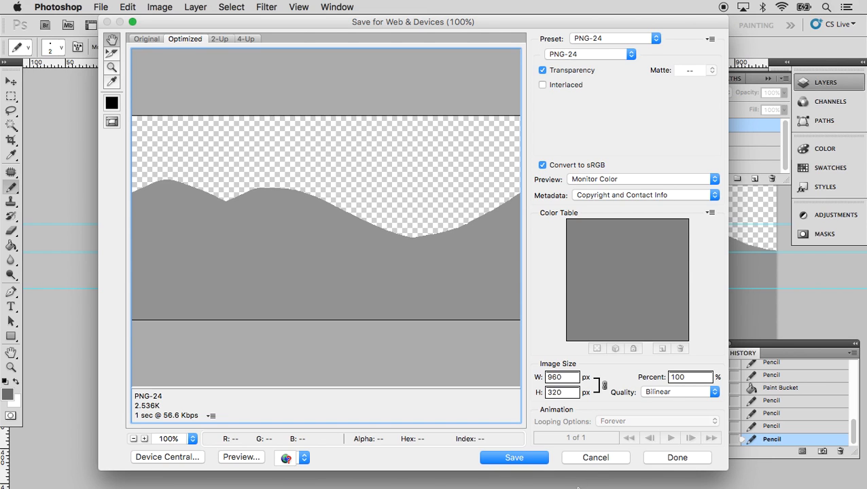
{"action": "left_click", "coordinate": [514, 457]}
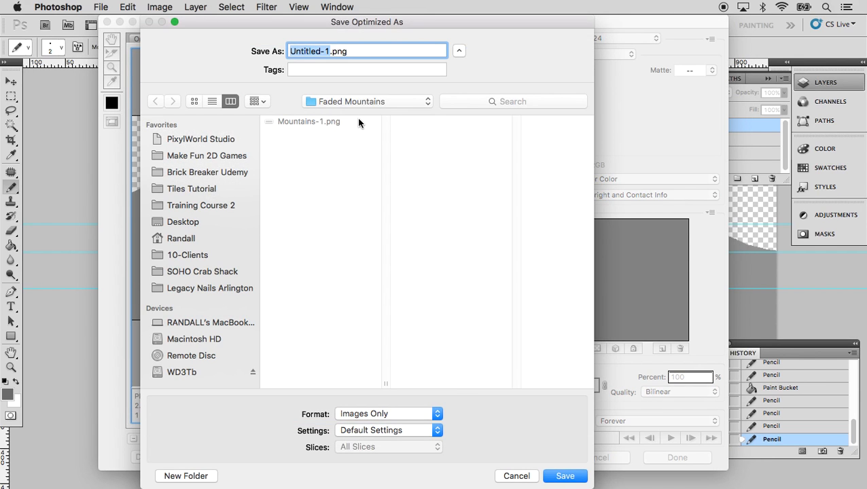
{"action": "left_click", "coordinate": [316, 126]}
{"action": "left_click", "coordinate": [338, 52]}
{"action": "key", "text": "BackSpace"}
{"action": "type", "text": "2"}
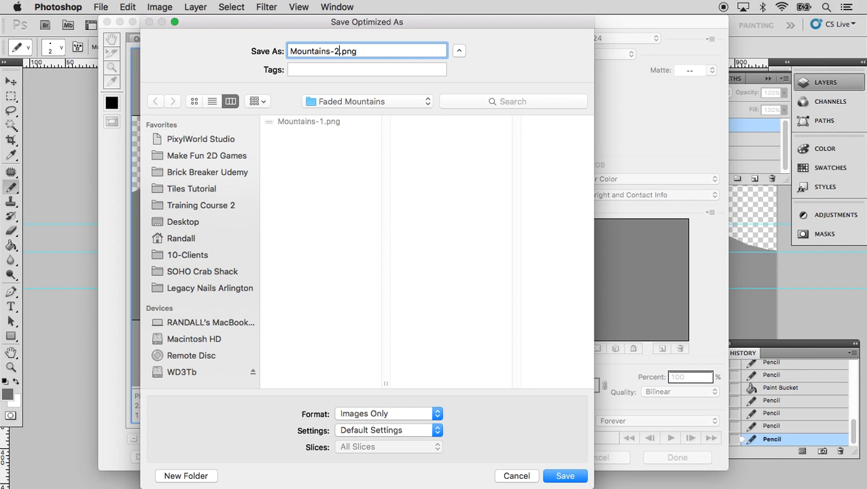
{"action": "left_click", "coordinate": [571, 478]}
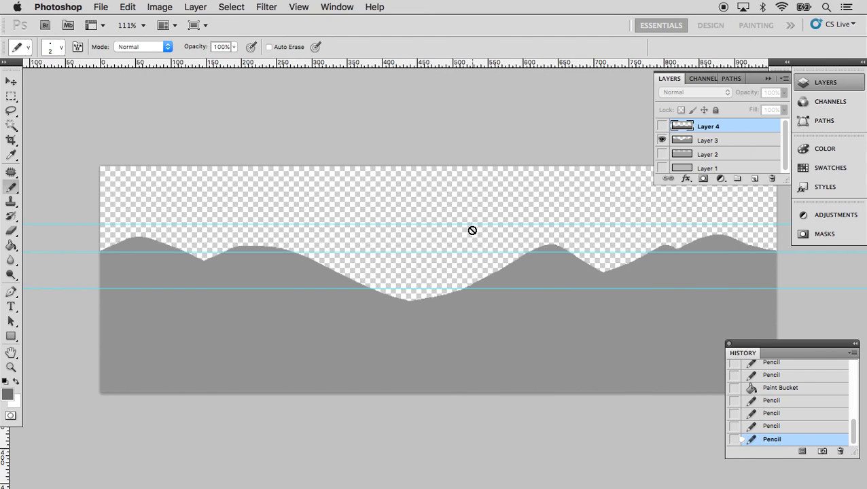
Step: Show only Layer 4 with the jagged treeline and export it for the web as a transparent PNG-24 named Mountains-3.png
{"action": "left_click", "coordinate": [662, 127]}
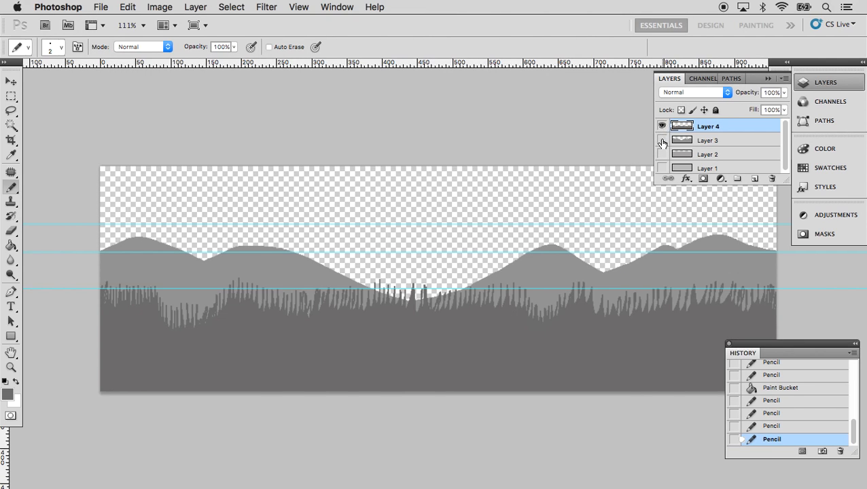
{"action": "left_click", "coordinate": [662, 141]}
{"action": "key", "text": "super+alt+shift+s"}
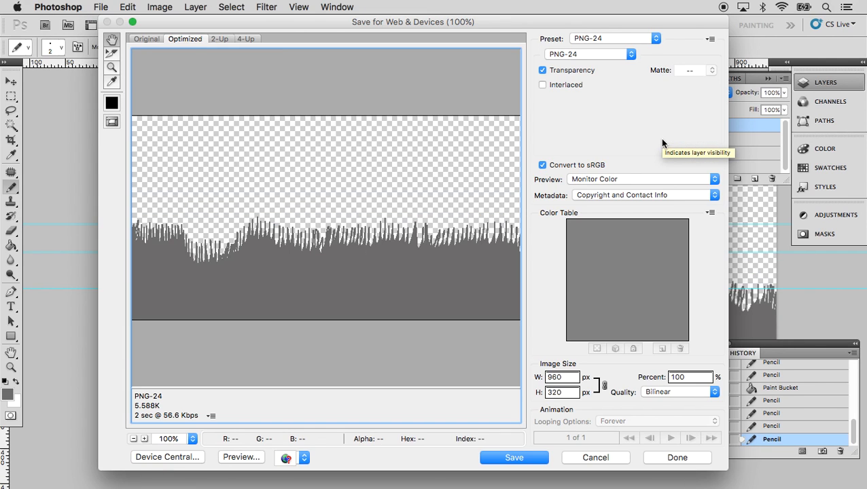
{"action": "left_click", "coordinate": [514, 458]}
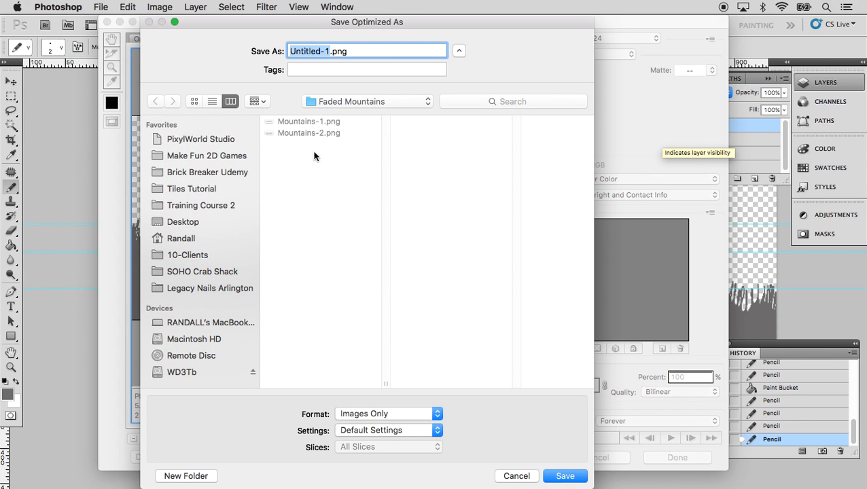
{"action": "left_click", "coordinate": [298, 132]}
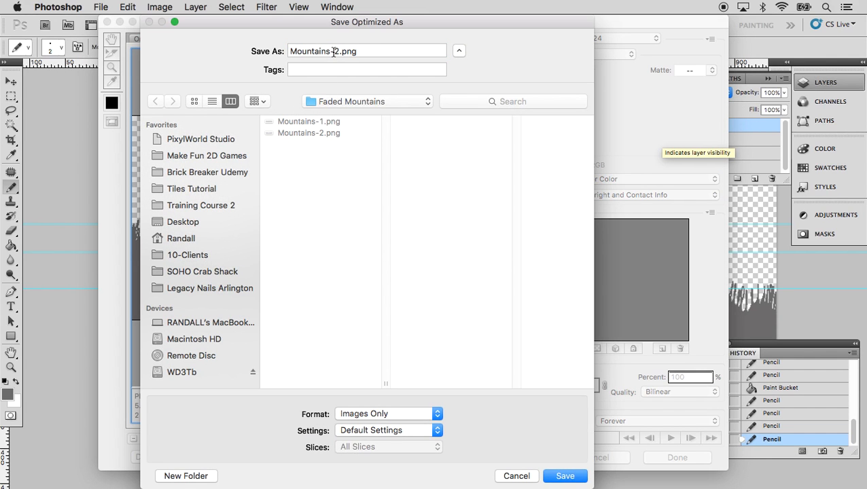
{"action": "left_click", "coordinate": [339, 51]}
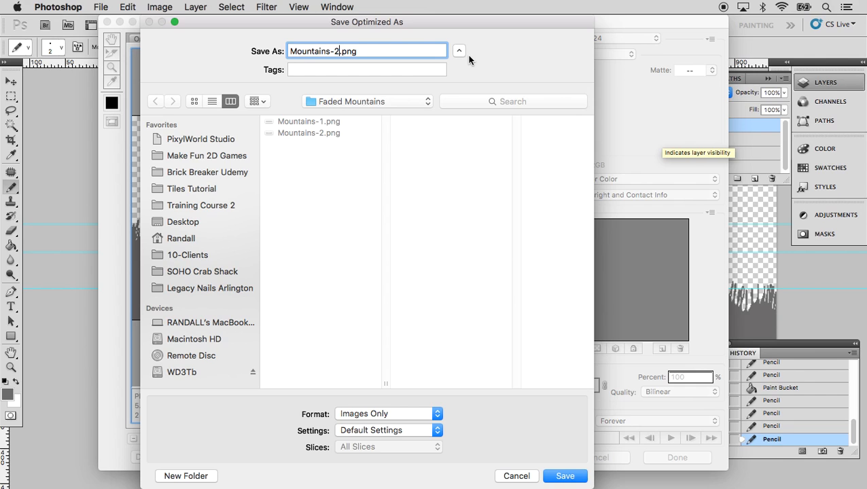
{"action": "left_click", "coordinate": [564, 475]}
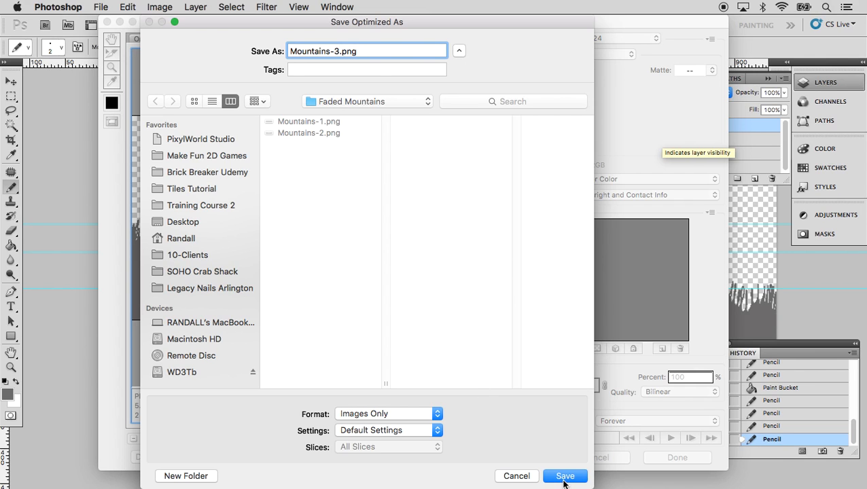